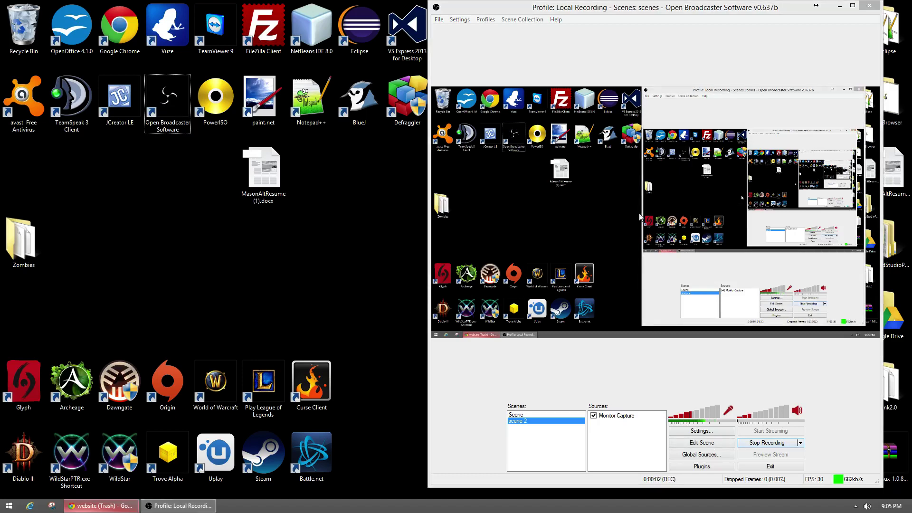
Minimize the OBS window so the desktop shows
left_click(840, 6)
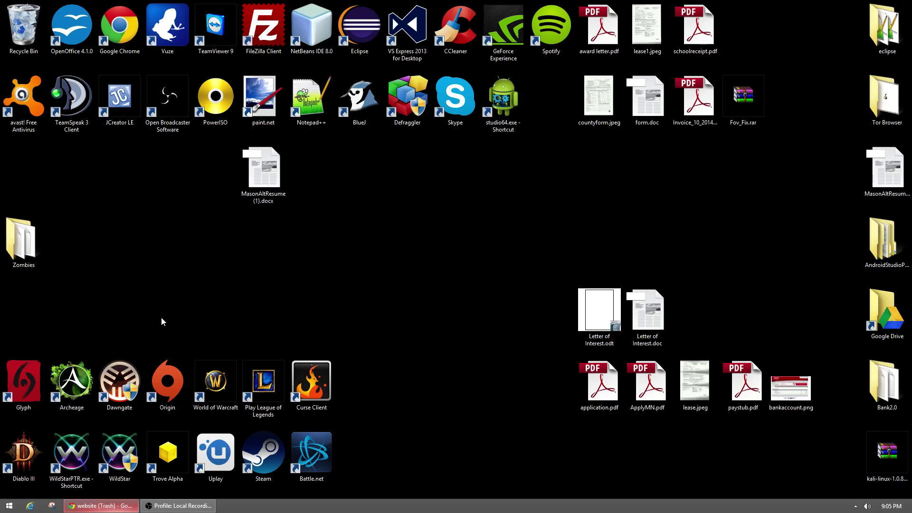
Bring Chrome back and add a new folder named 'website' under My Drive
left_click(101, 506)
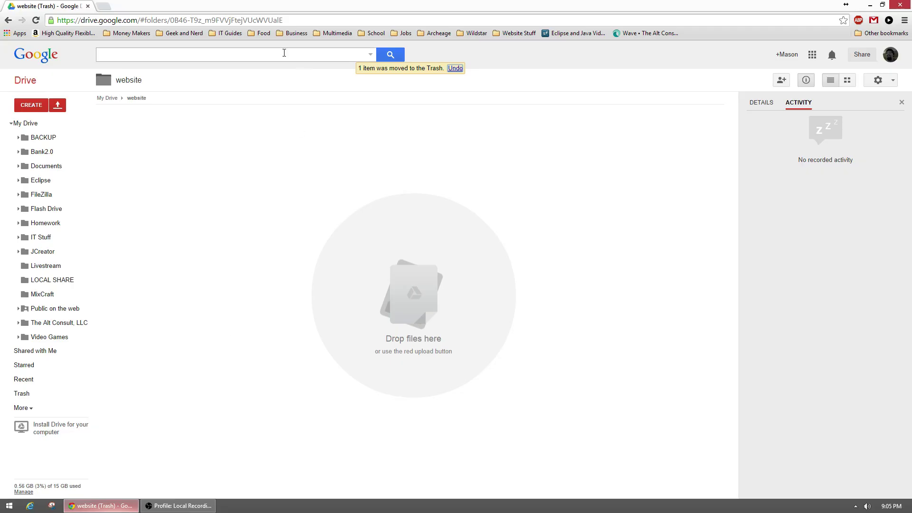
left_click(25, 123)
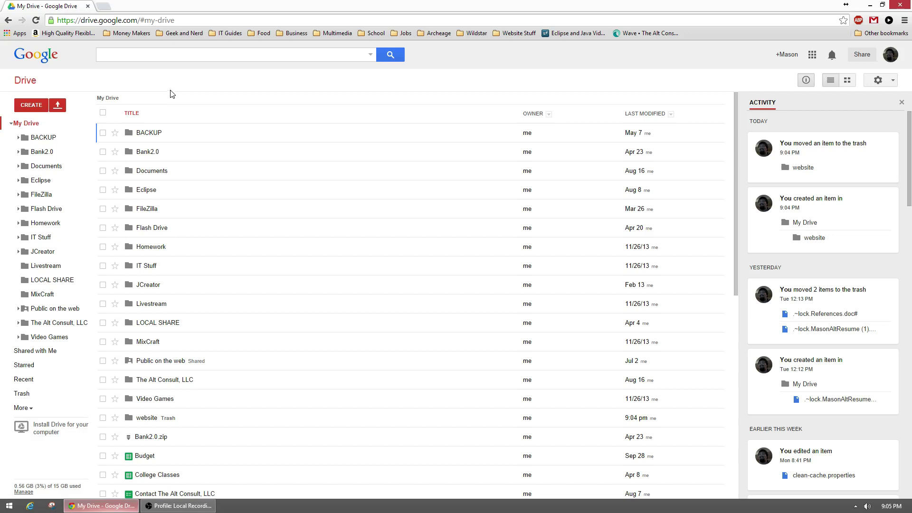
left_click(33, 110)
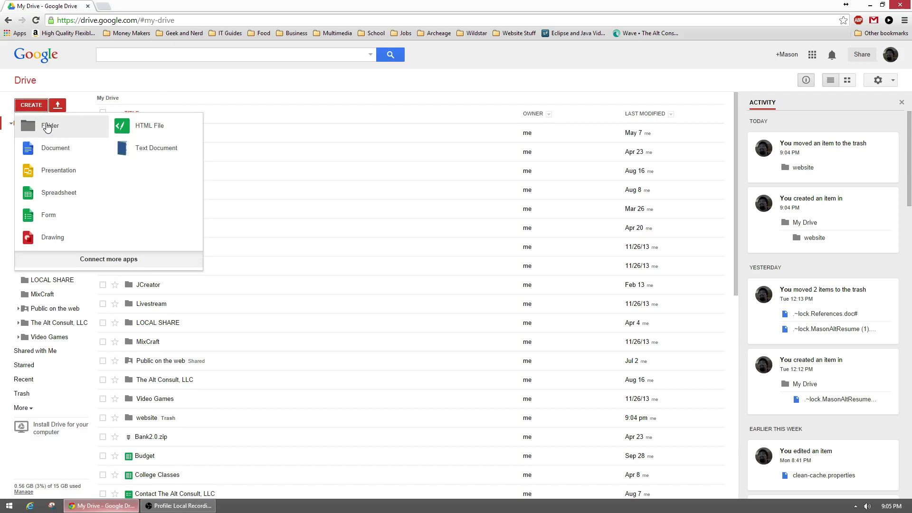
left_click(48, 126)
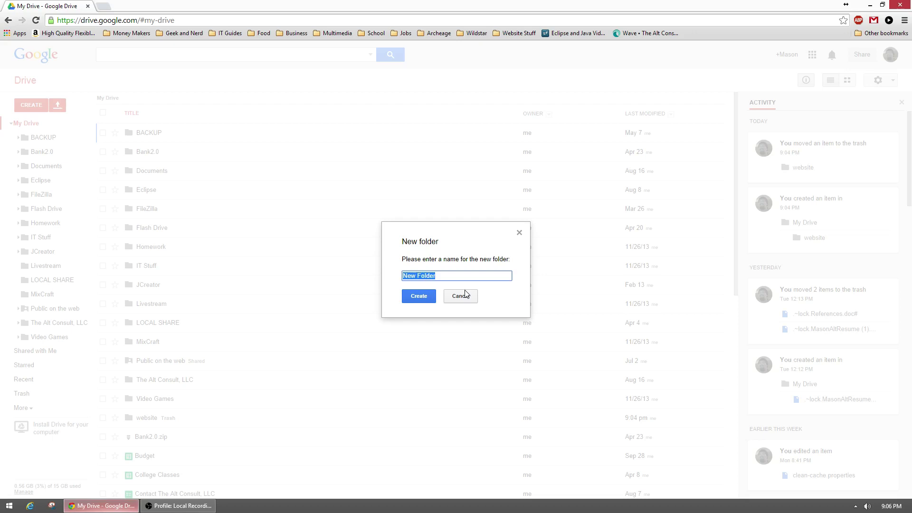
type("website")
key("Return")
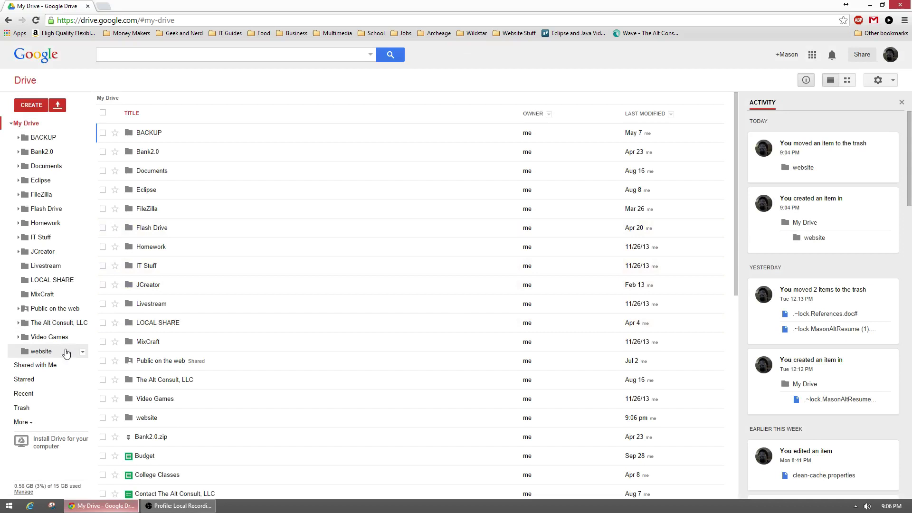
Set the website folder's link sharing to 'On - Public on the web' and save
scroll(143, 375, "down", 2)
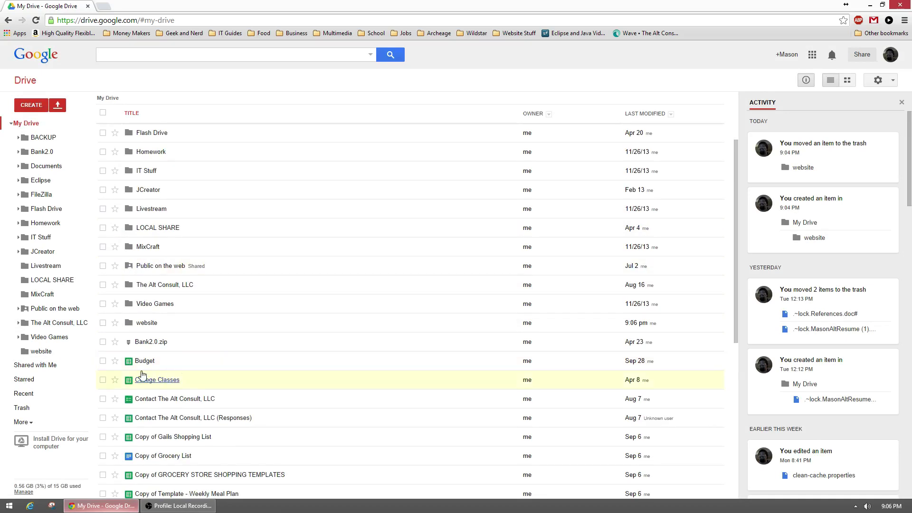
right_click(152, 327)
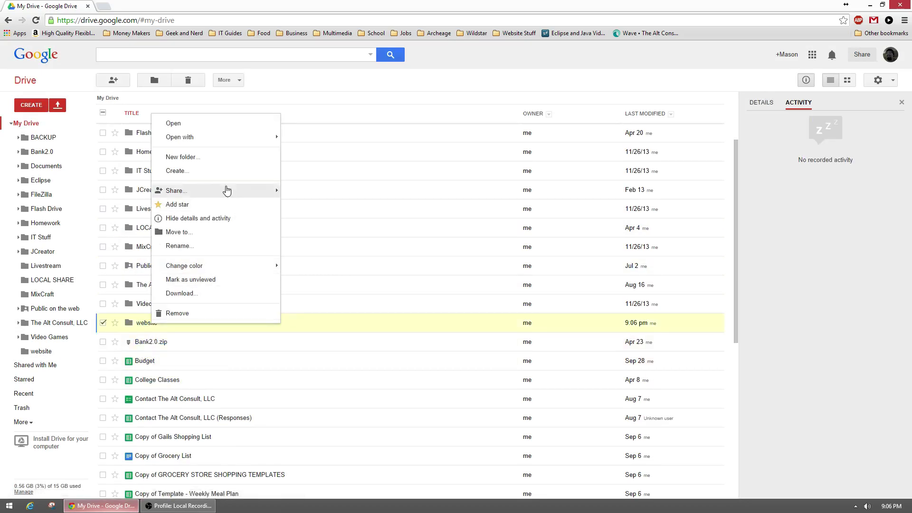
mouse_move(198, 192)
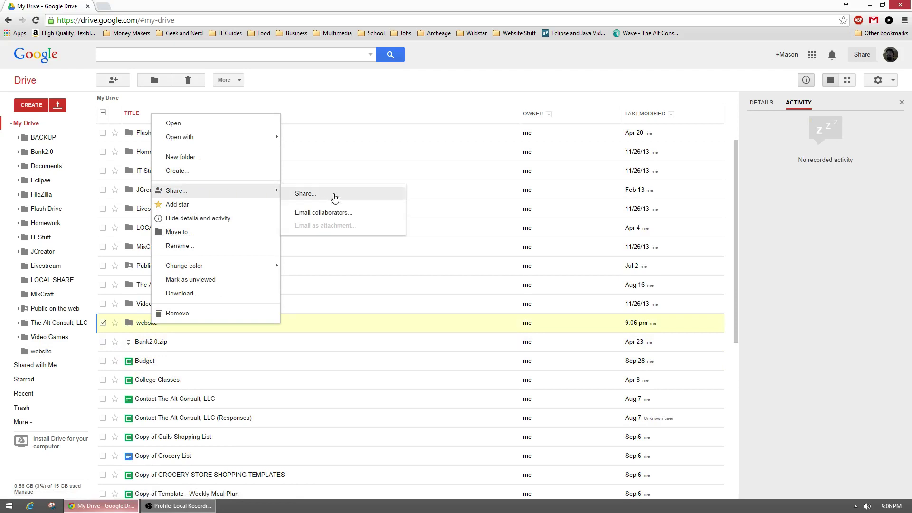
left_click(335, 198)
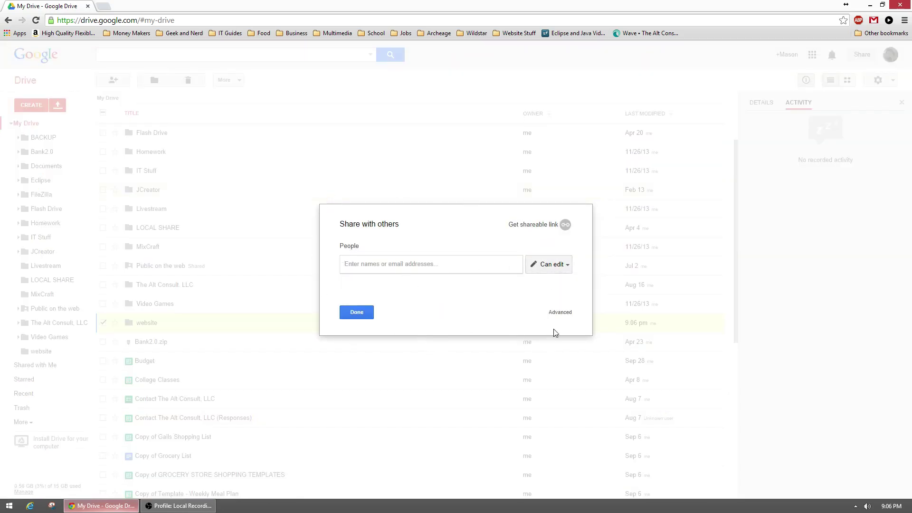
left_click(564, 316)
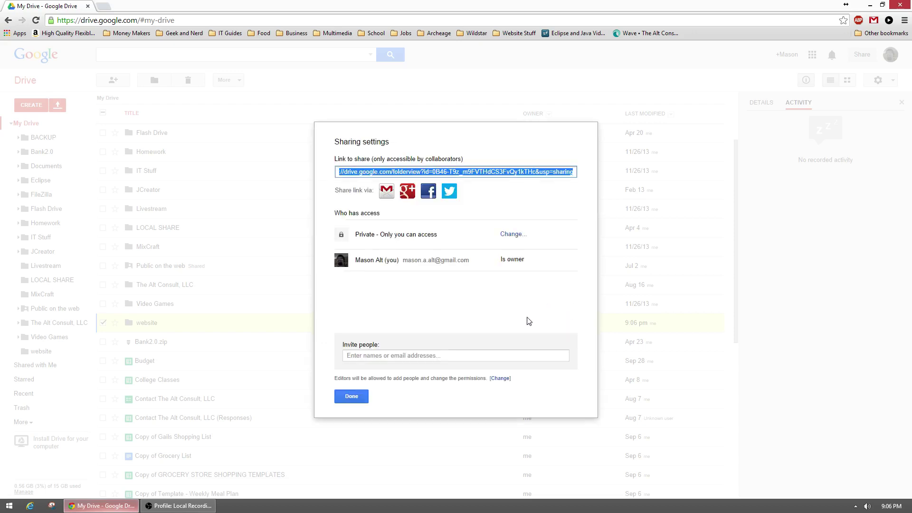
left_click(514, 236)
left_click(353, 228)
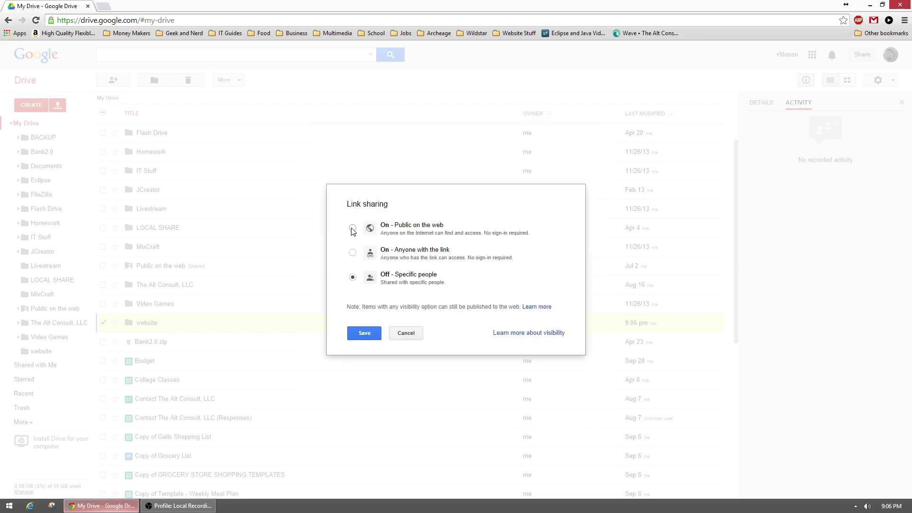
left_click(359, 343)
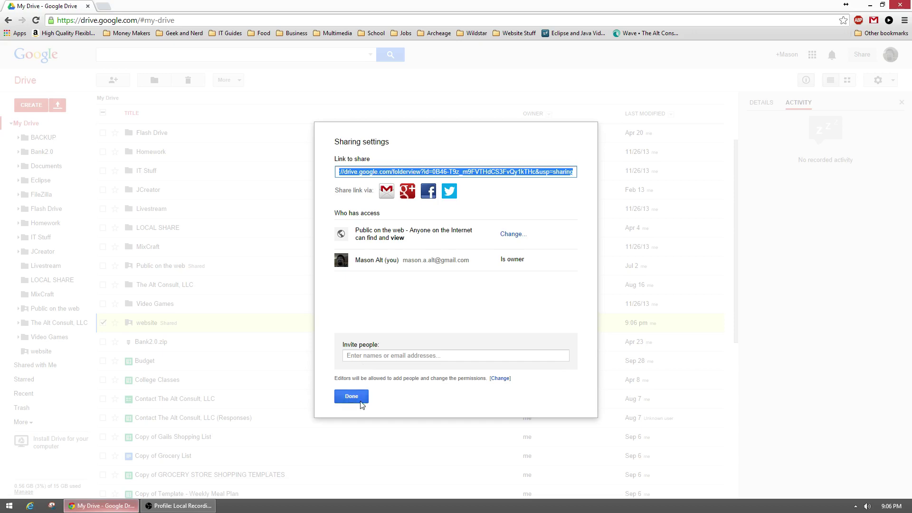
Reapply the Public on the web access setting and close the sharing dialog with Done
left_click(516, 237)
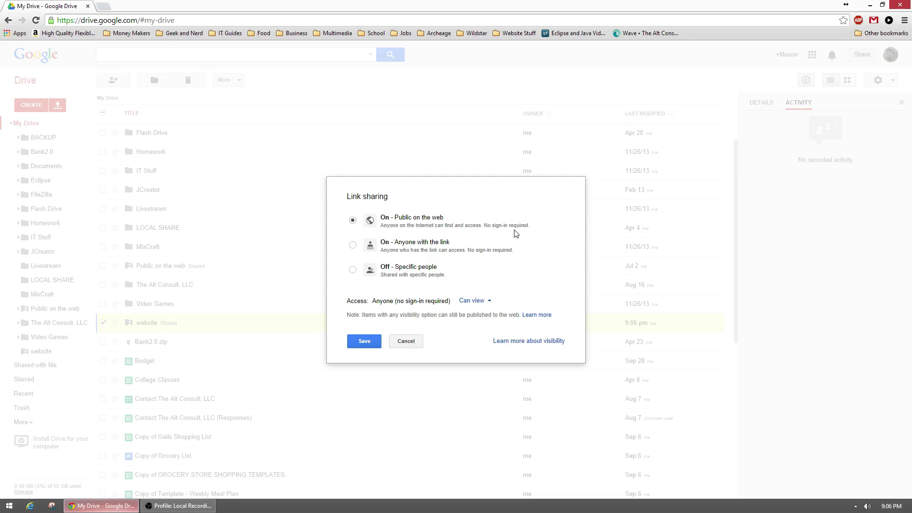
left_click(364, 342)
left_click(353, 398)
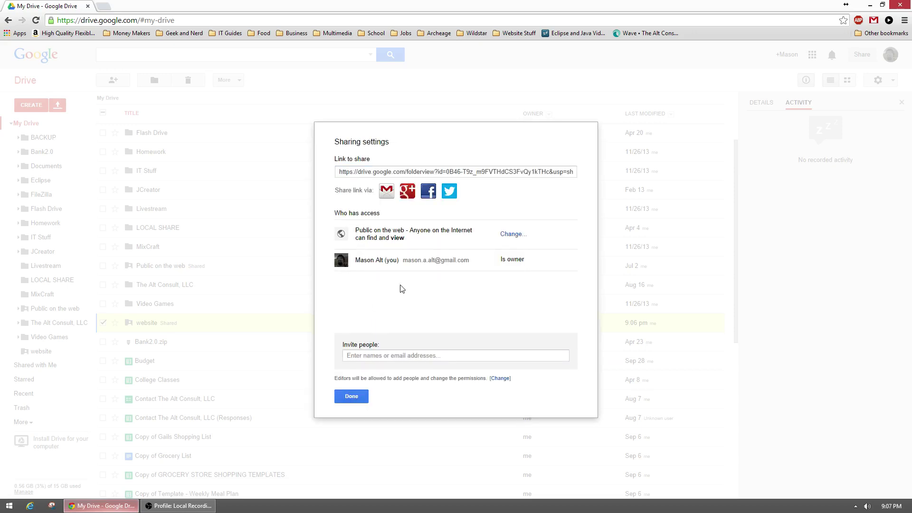
left_click(362, 397)
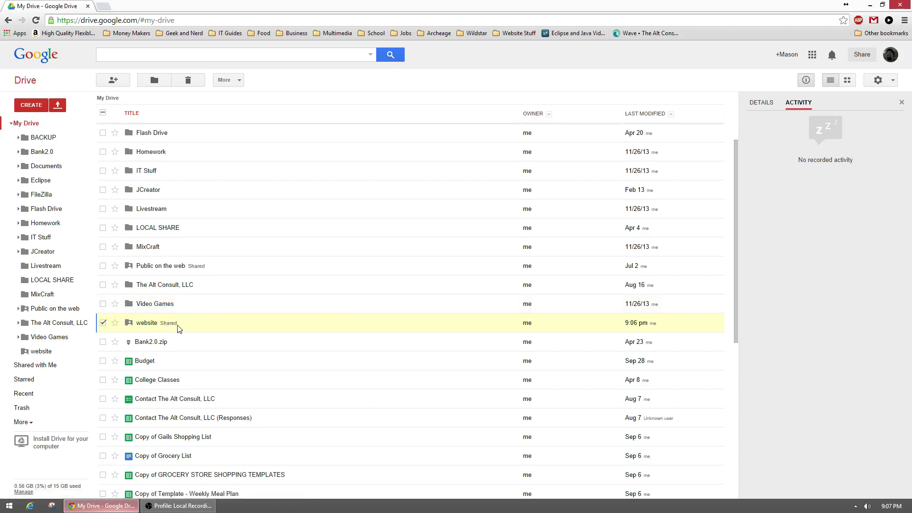
Open the website folder, dock the browser to the right half, and create a desktop Rich Text Document
left_click(139, 324)
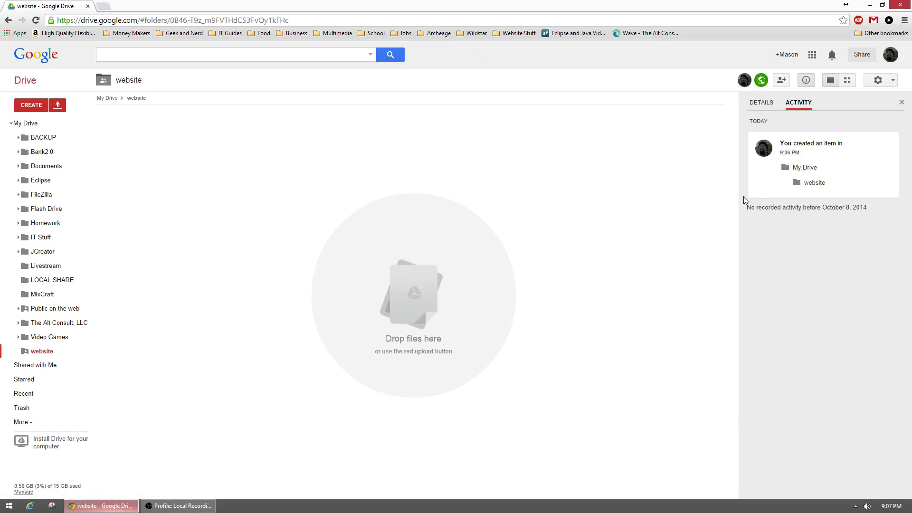
key("super+Right")
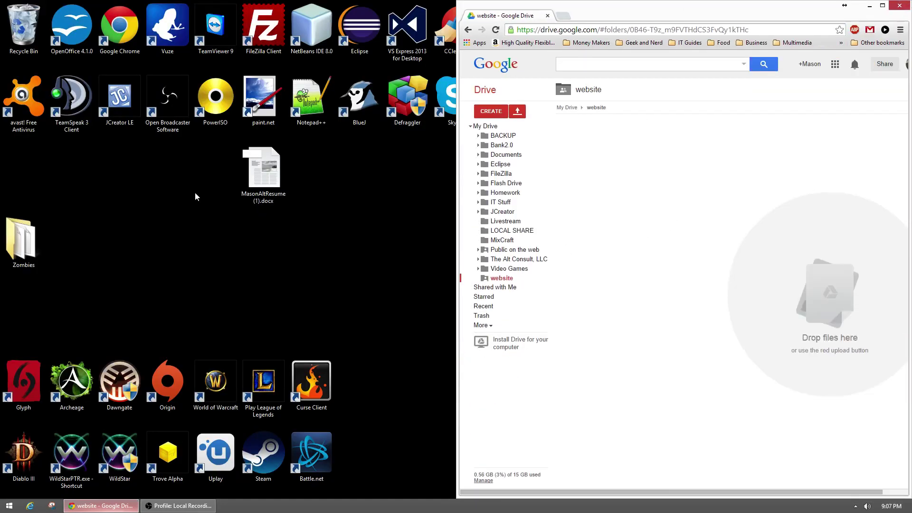
right_click(126, 214)
mouse_move(173, 307)
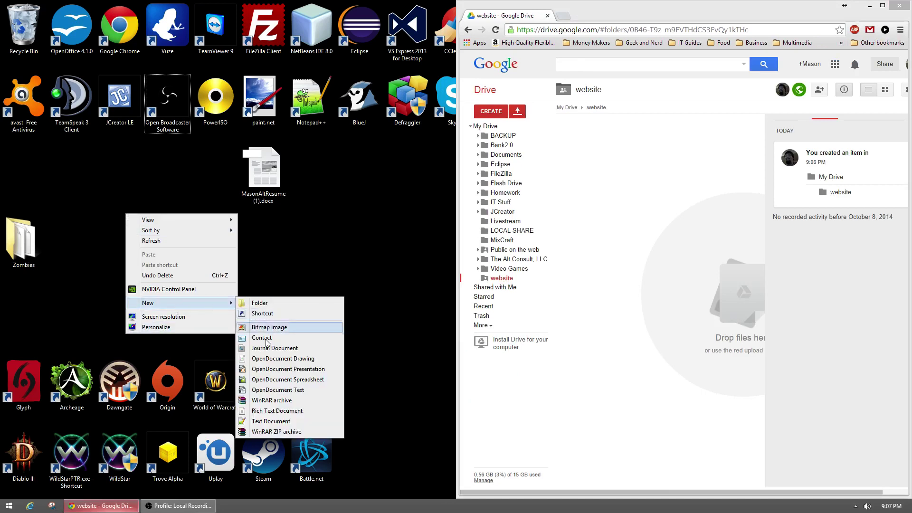
left_click(266, 411)
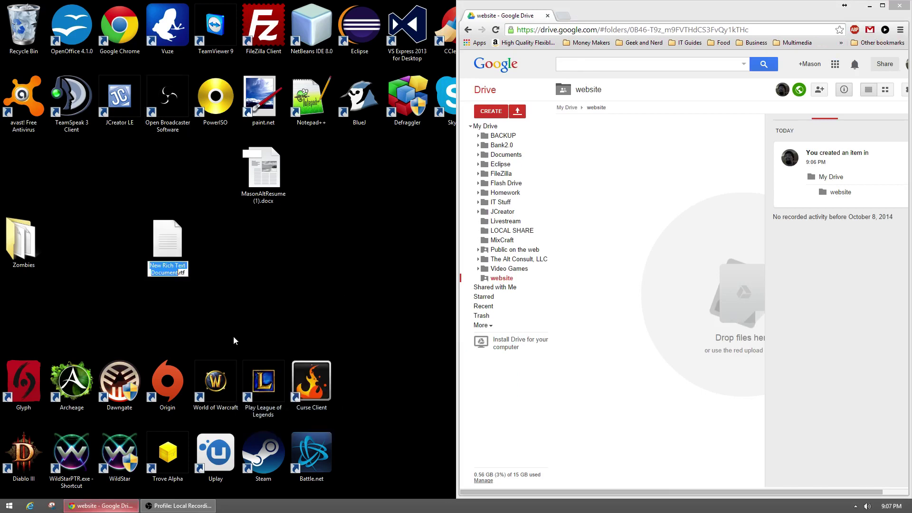
Rename the new file to index.html, accept the extension change, and edit it in Notepad++
key("BackSpace")
key("Delete")
key("Delete")
key("Delete")
key("Delete")
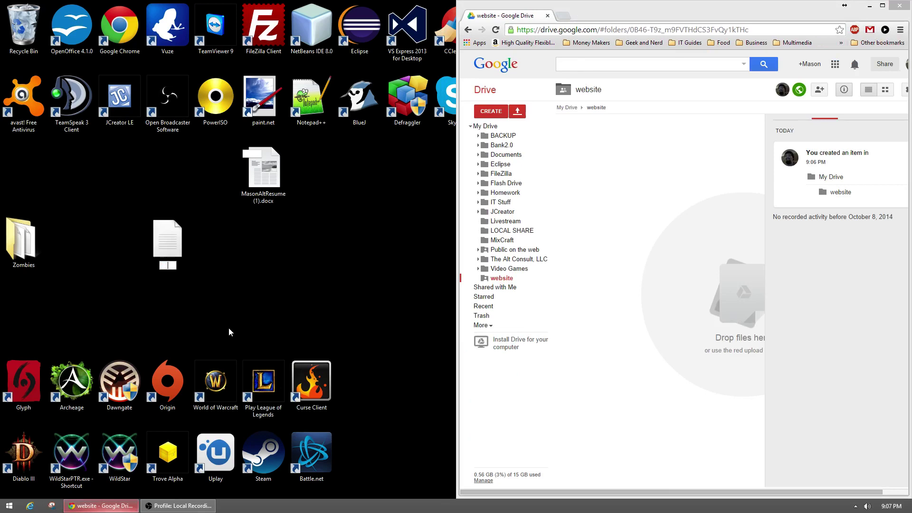
type("index.t")
type("tml")
key("Return")
left_click(496, 258)
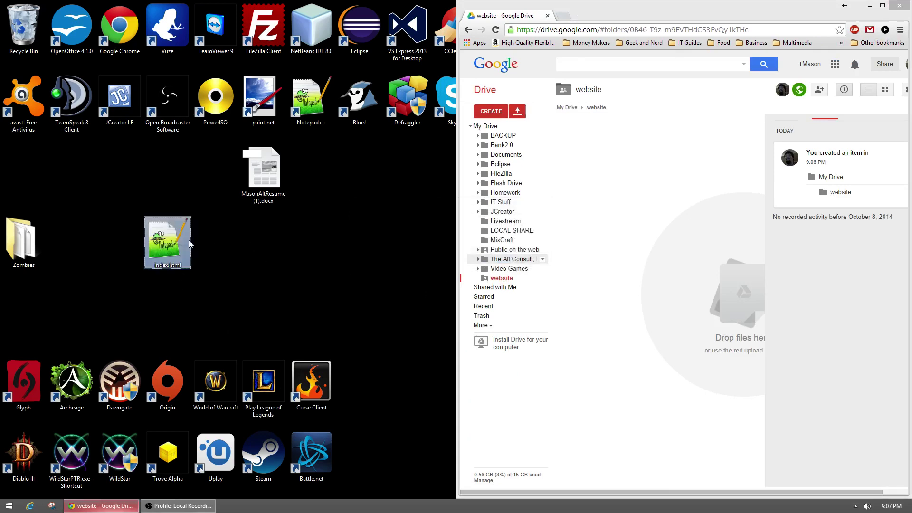
right_click(192, 228)
left_click(193, 243)
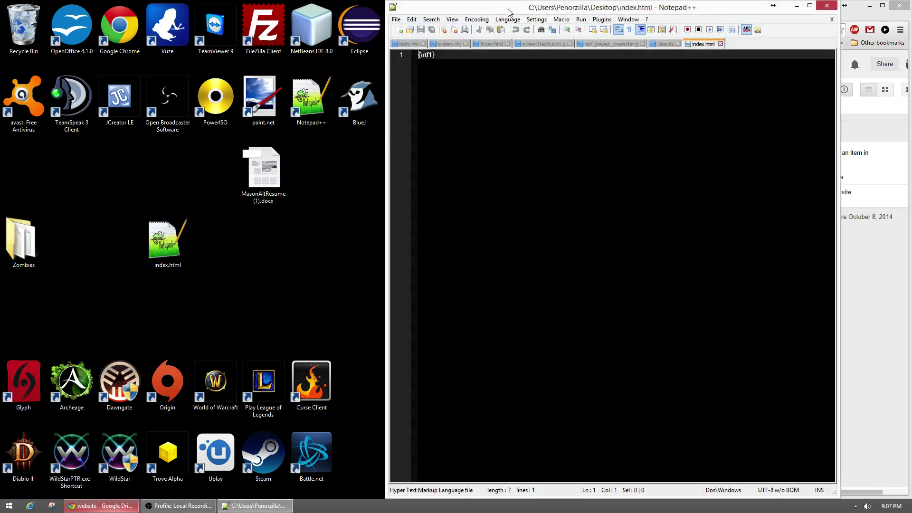
Dock Notepad++ left and replace the file's contents with opening <html> and <body> lines
left_click_drag(524, 4, 1, 2)
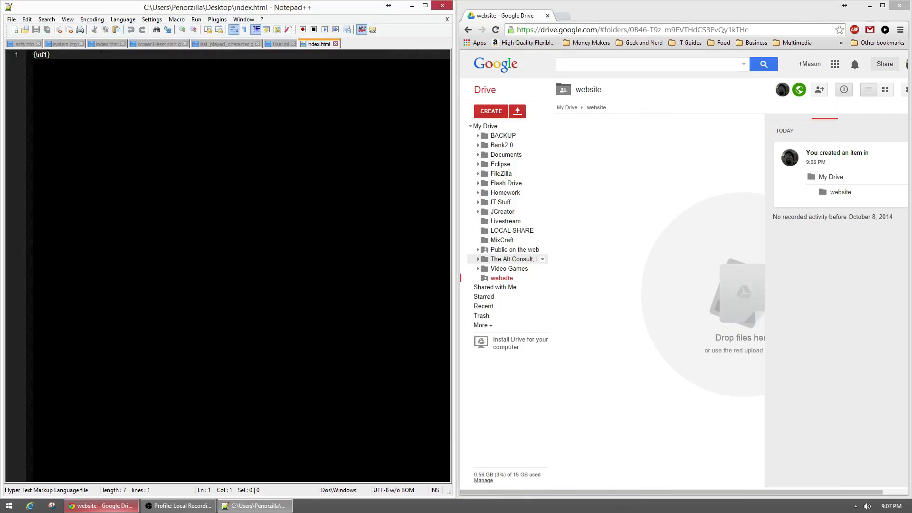
key("ctrl+a")
type("<html>")
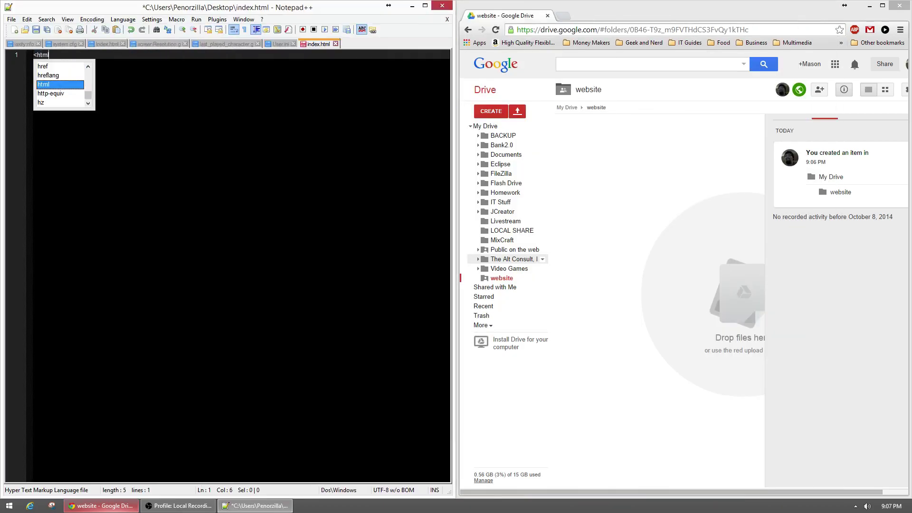
key("Return")
type("<body>")
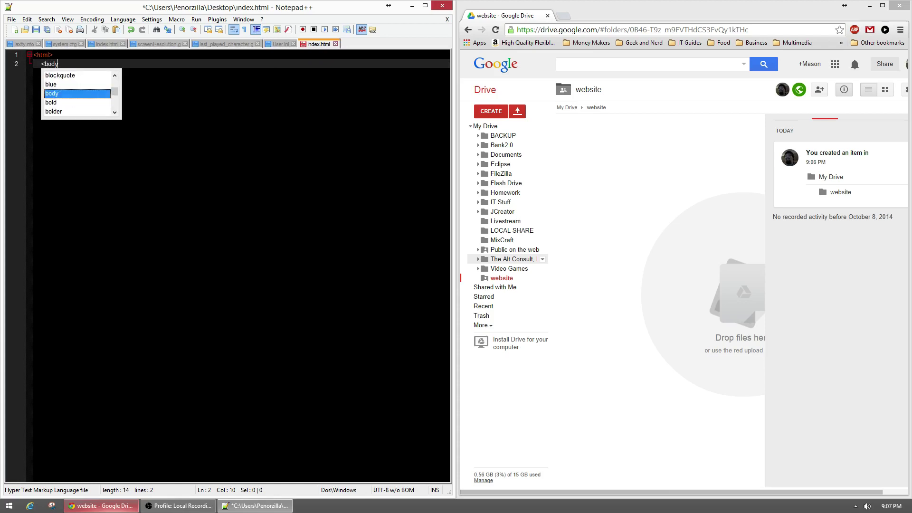
key("Return")
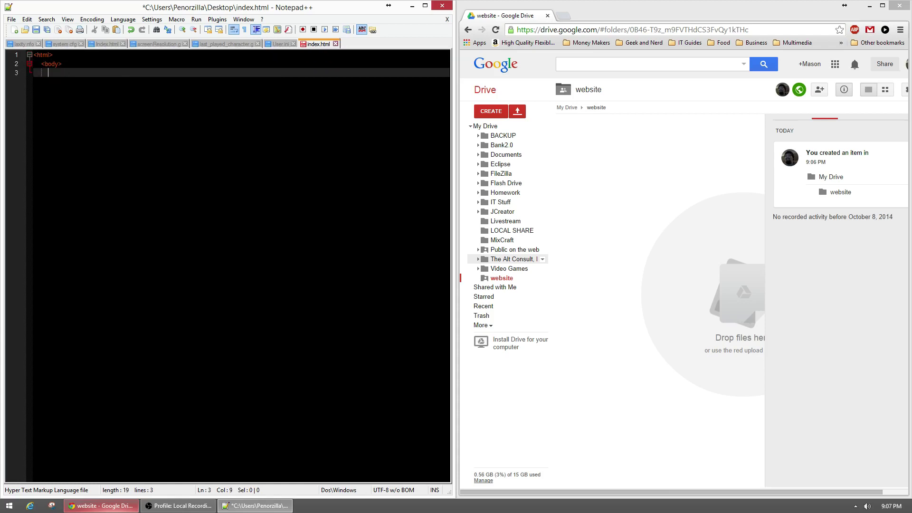
Add an indented 'Hello World!' line plus </body> and </html>, then save and close Notepad++
key("Tab")
type("Hello World!")
key("Return")
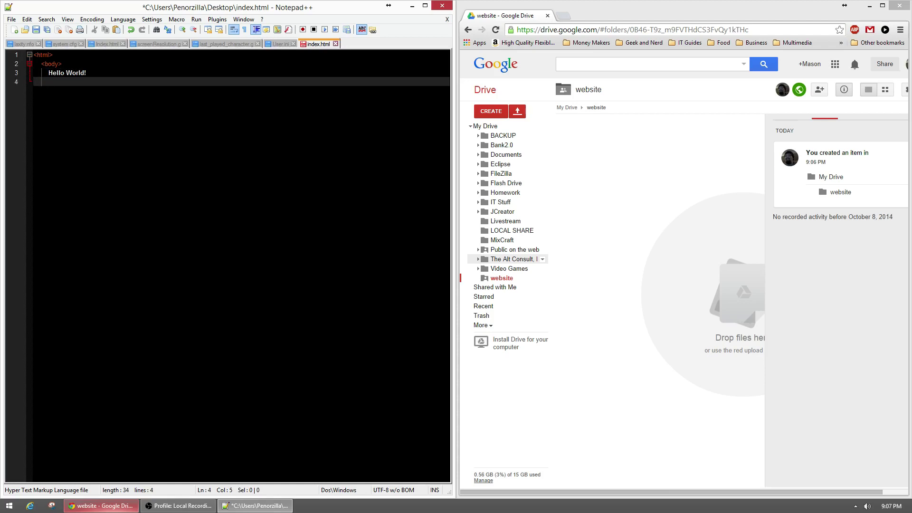
type("</body>")
key("Return")
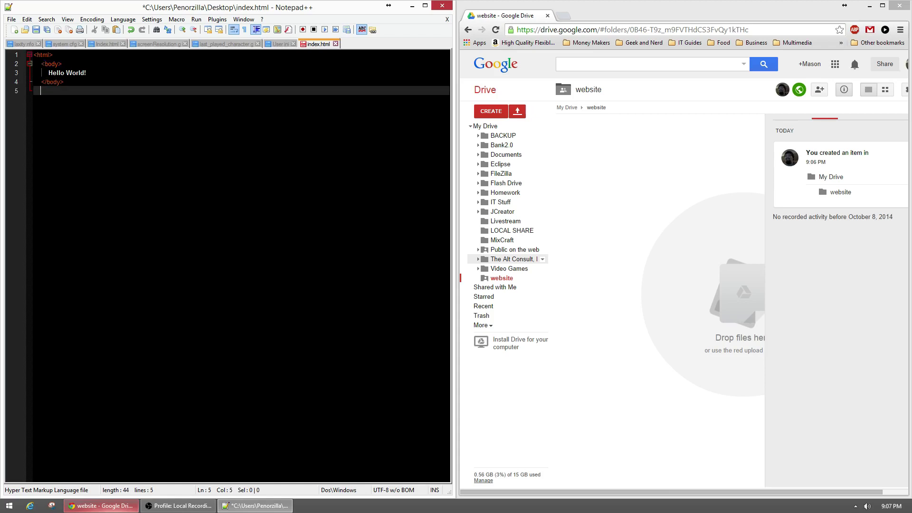
type("</html>")
key("ctrl+s")
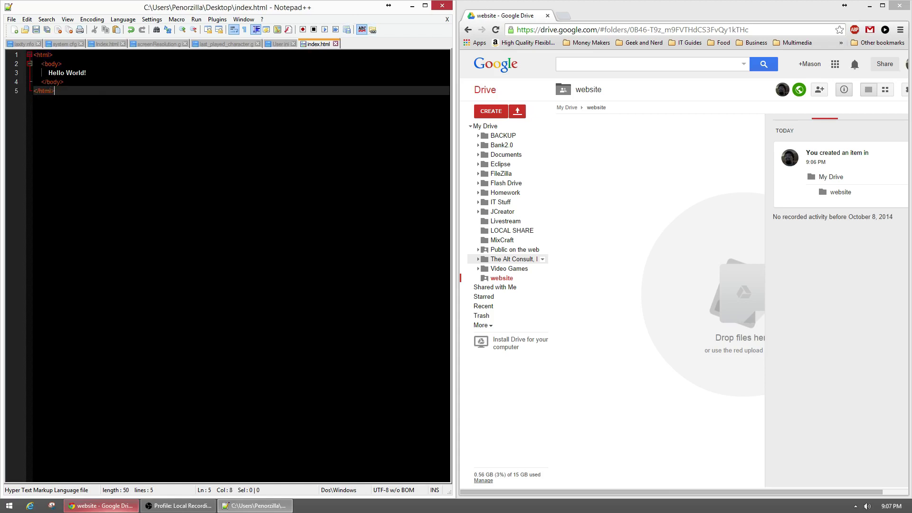
left_click(443, 5)
Drop index.html into the website folder with Upload and share, then select the uploaded file
left_click_drag(164, 242, 659, 266)
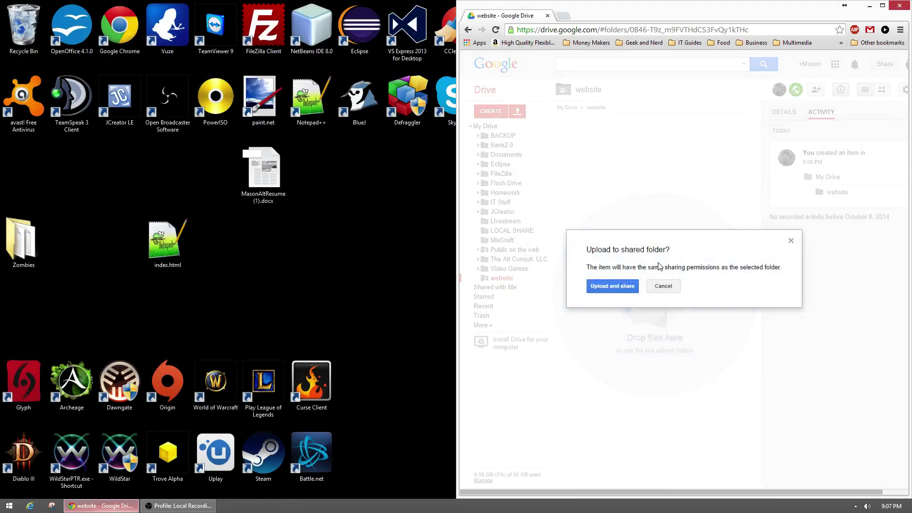
left_click(616, 286)
left_click(882, 7)
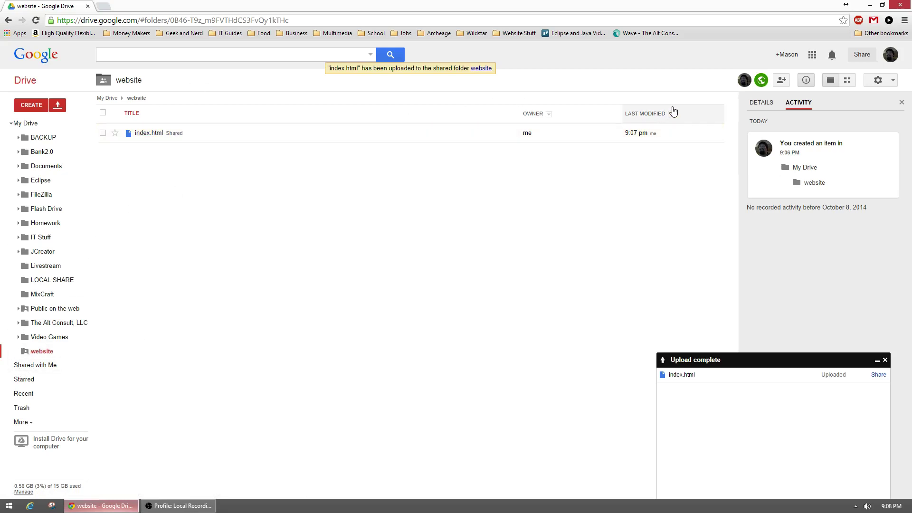
left_click(885, 362)
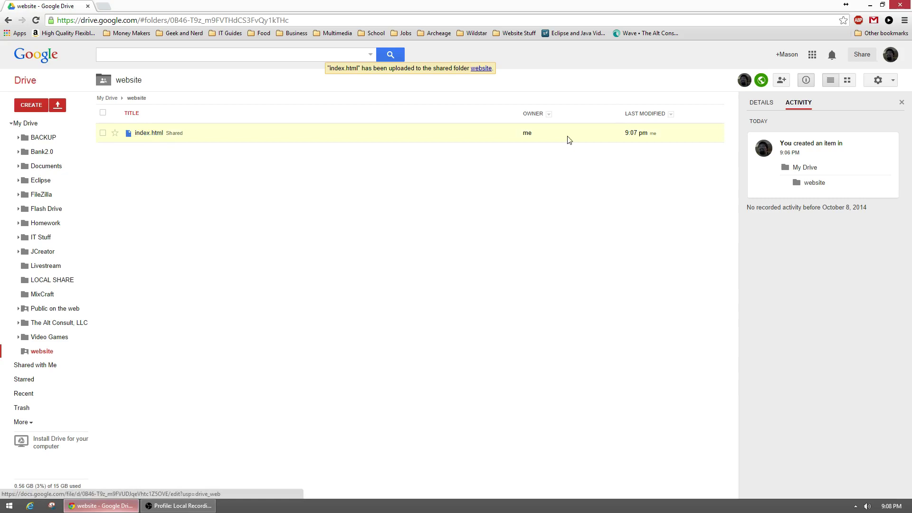
left_click(201, 136)
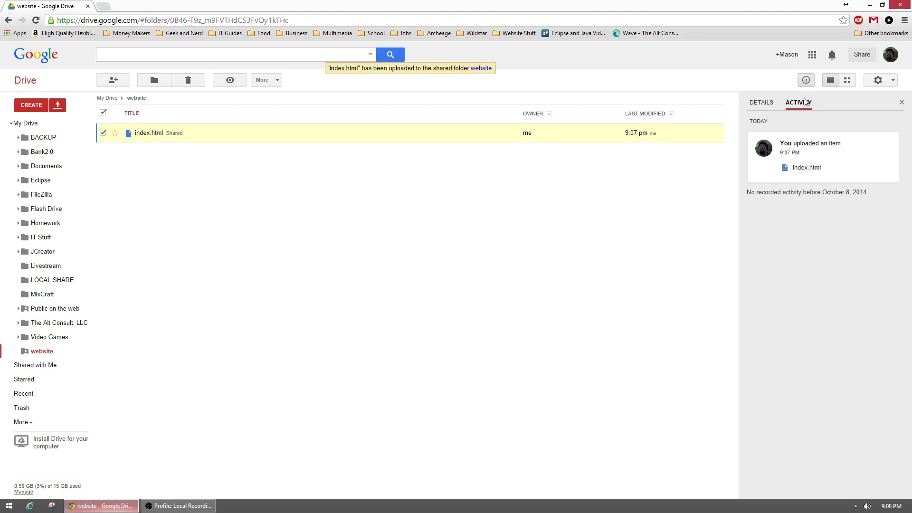
Show index.html's details and scroll to its Public on the web visibility and googledrive.com hosting link
left_click(755, 108)
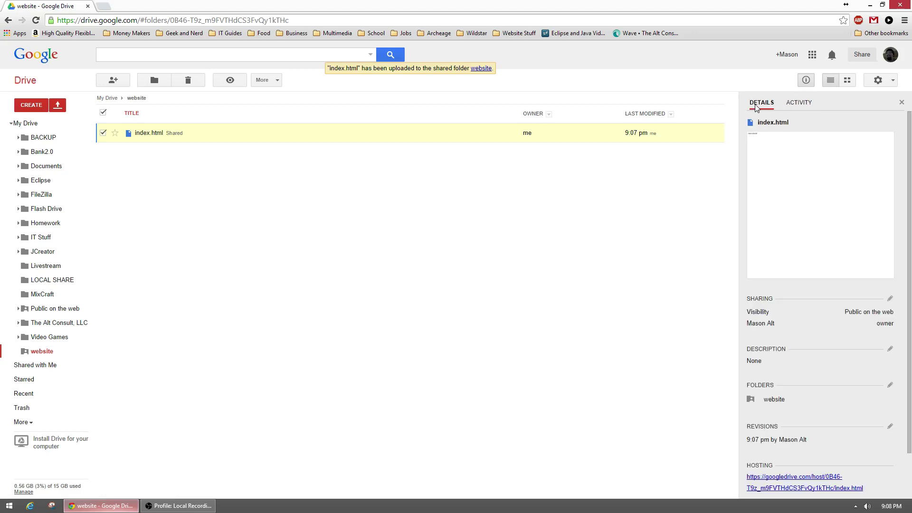
left_click_drag(750, 113, 803, 306)
left_click(745, 155)
scroll(804, 308, "down", 2)
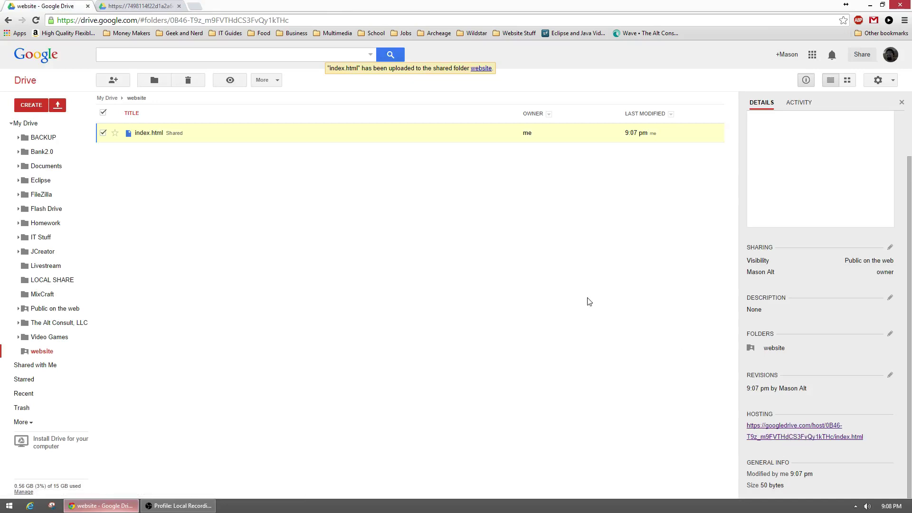
double_click(512, 4)
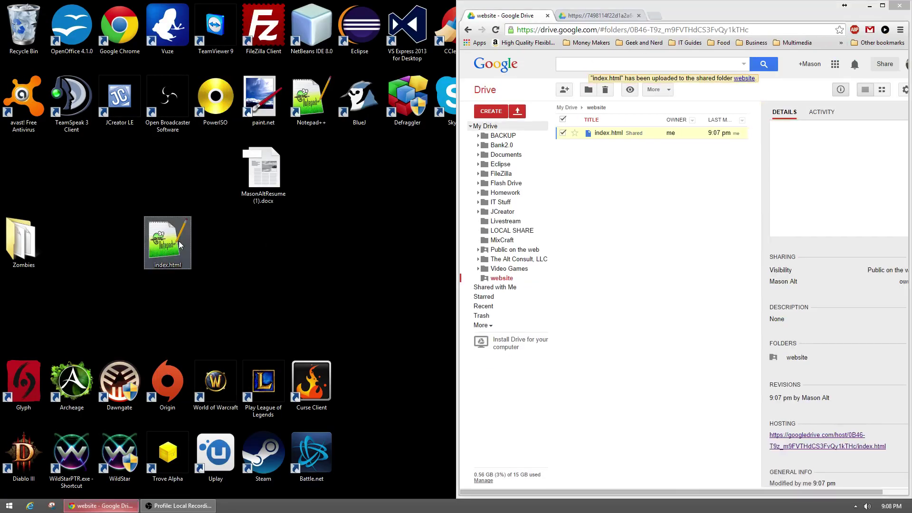
left_click(883, 6)
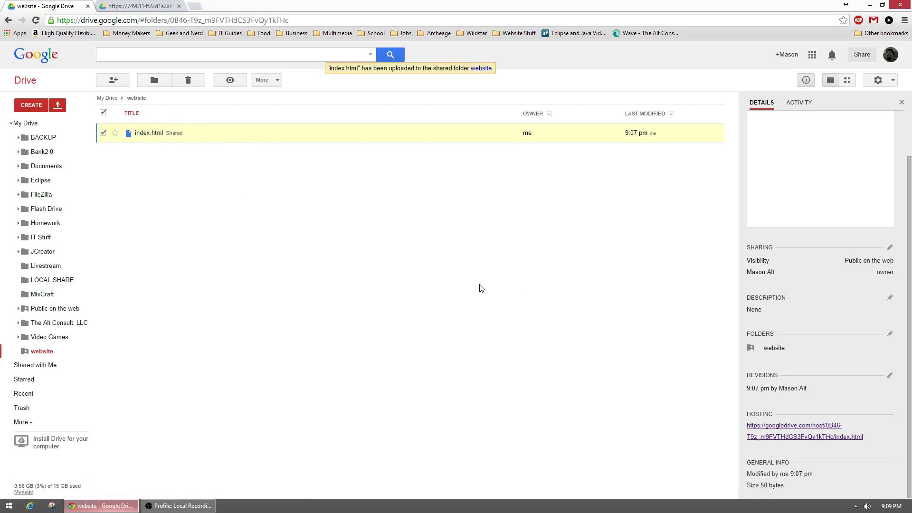
left_click(806, 80)
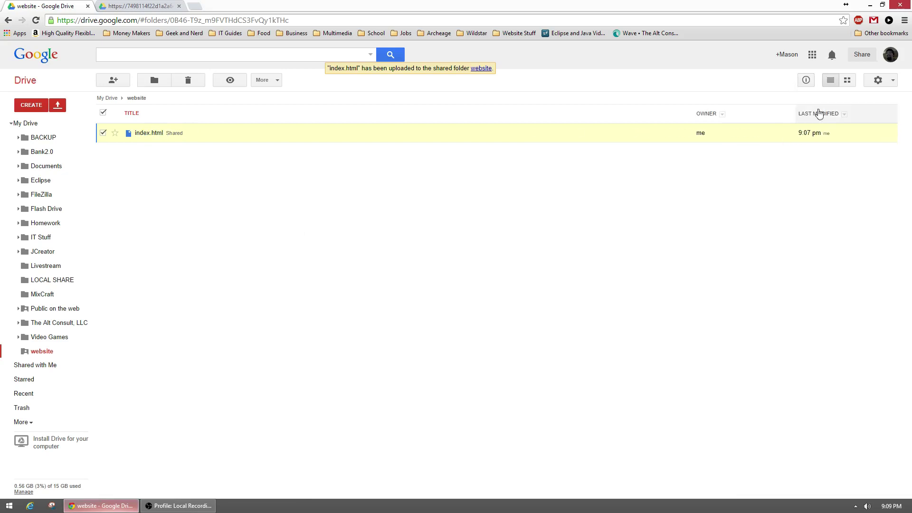
left_click(806, 79)
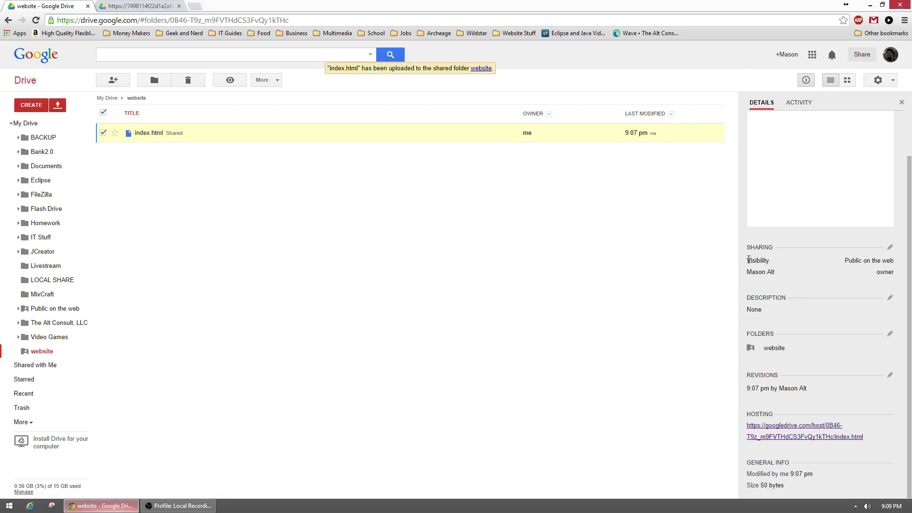
left_click_drag(748, 260, 857, 267)
left_click(831, 289)
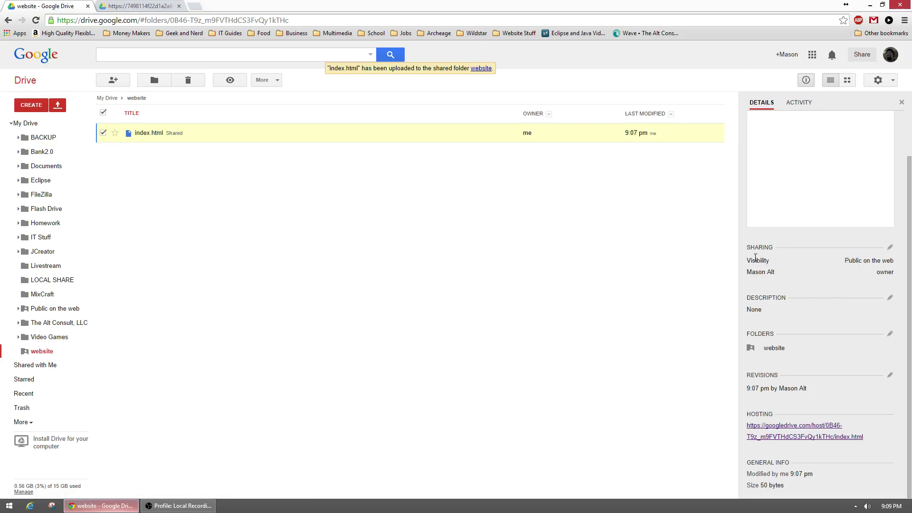